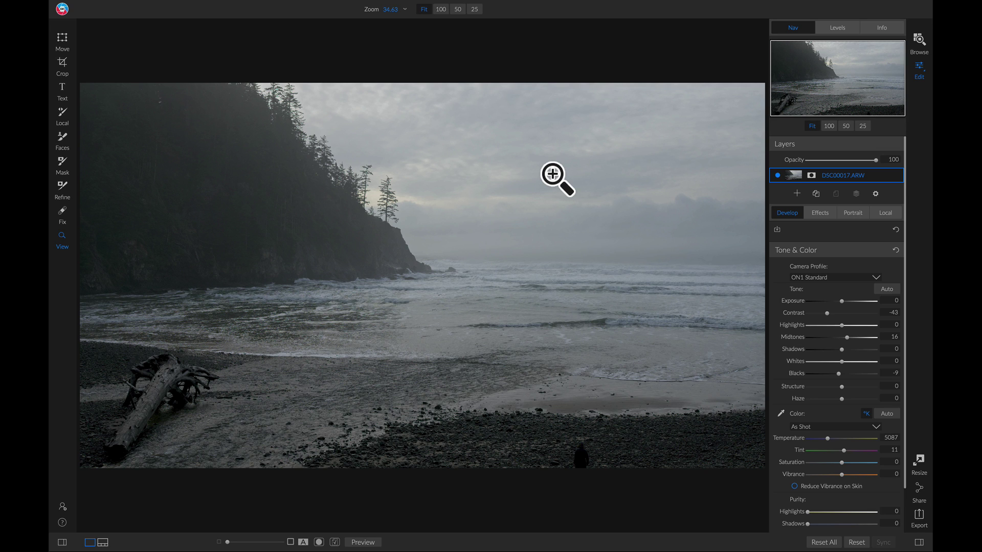
# - Add a Textures filter using the skies29 cloudy sunset texture from the Skies category
pyautogui.click(817, 214)
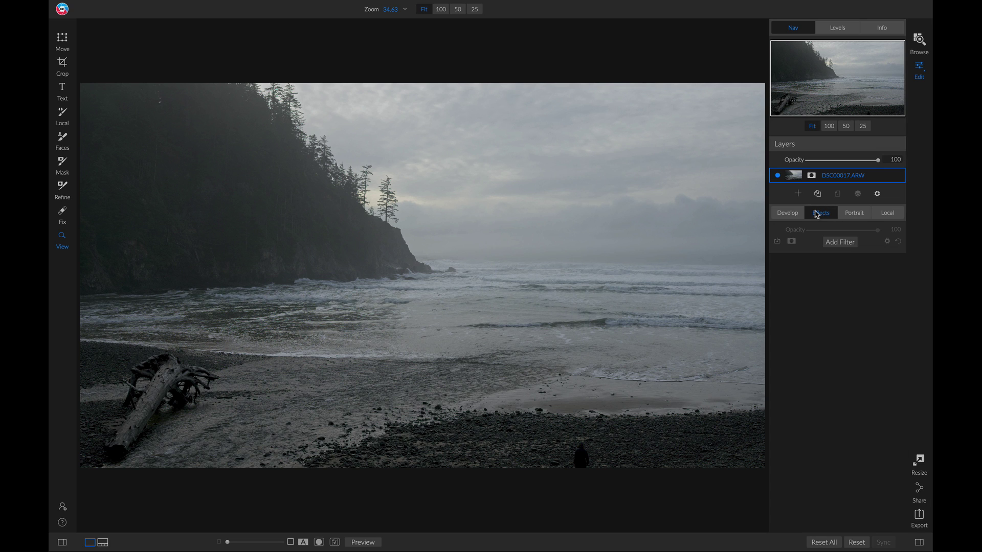
pyautogui.click(844, 245)
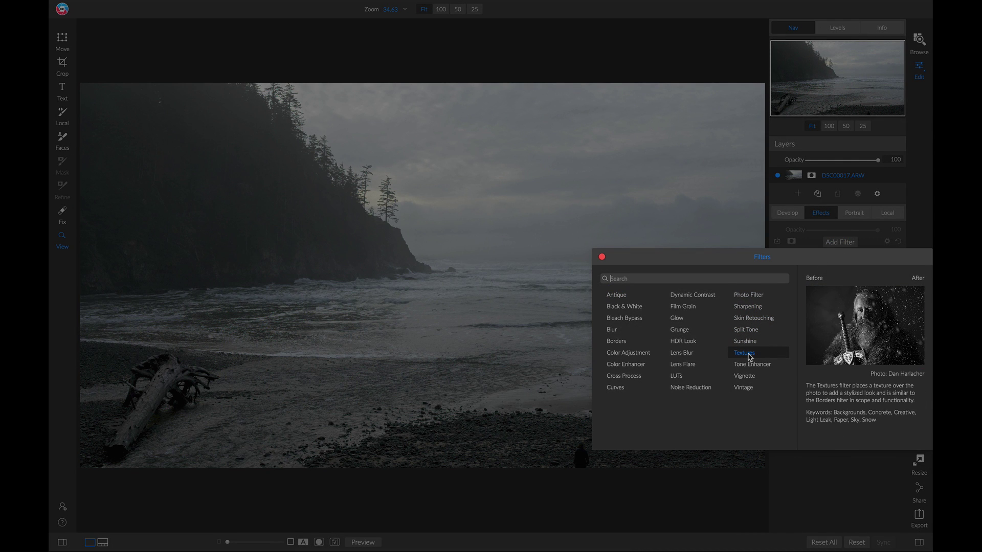
pyautogui.click(748, 355)
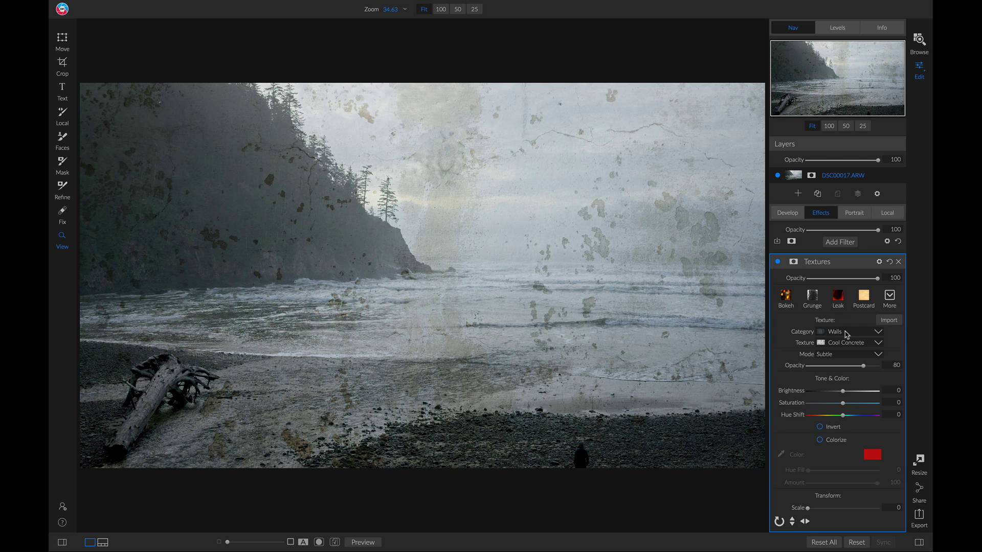
pyautogui.click(847, 335)
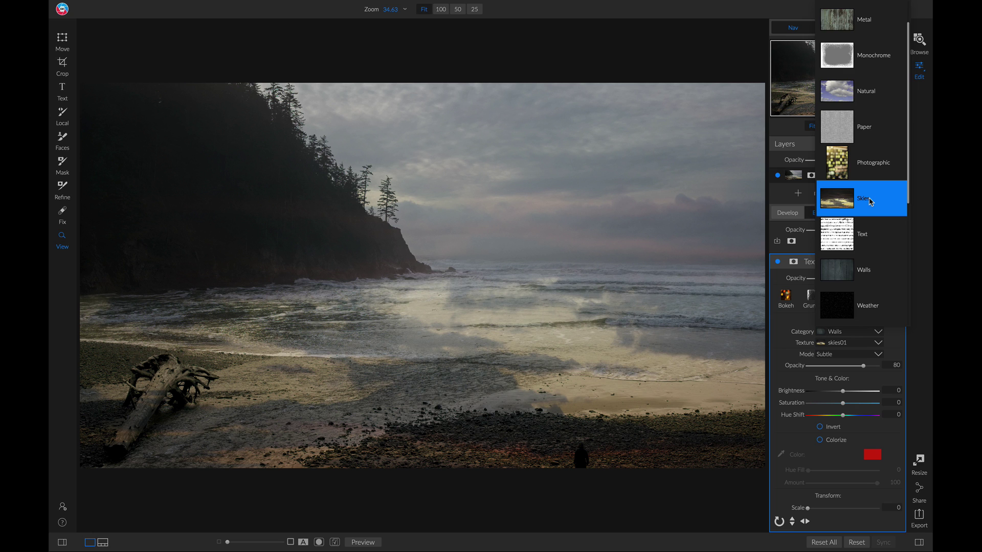
pyautogui.click(870, 199)
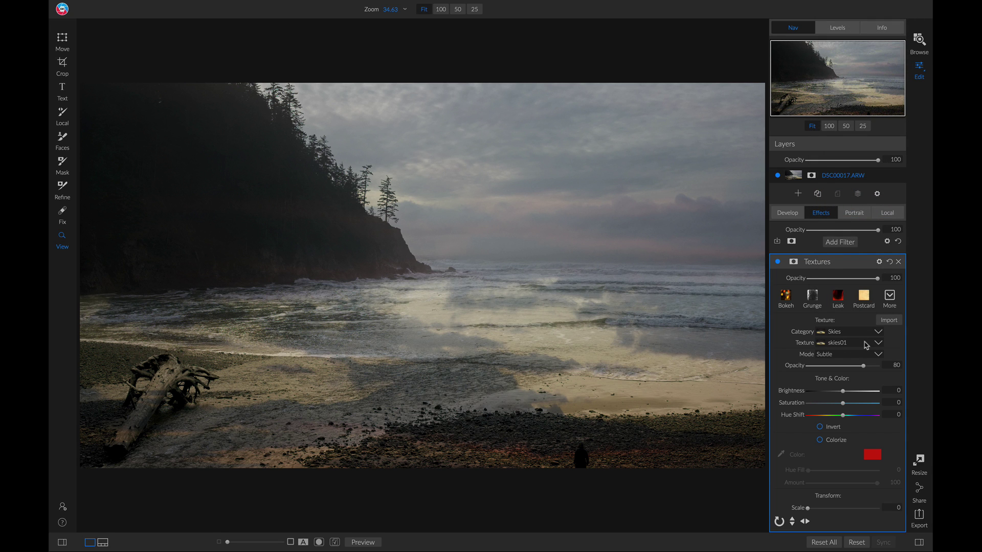
pyautogui.click(865, 346)
pyautogui.scroll(-3, 854, 235)
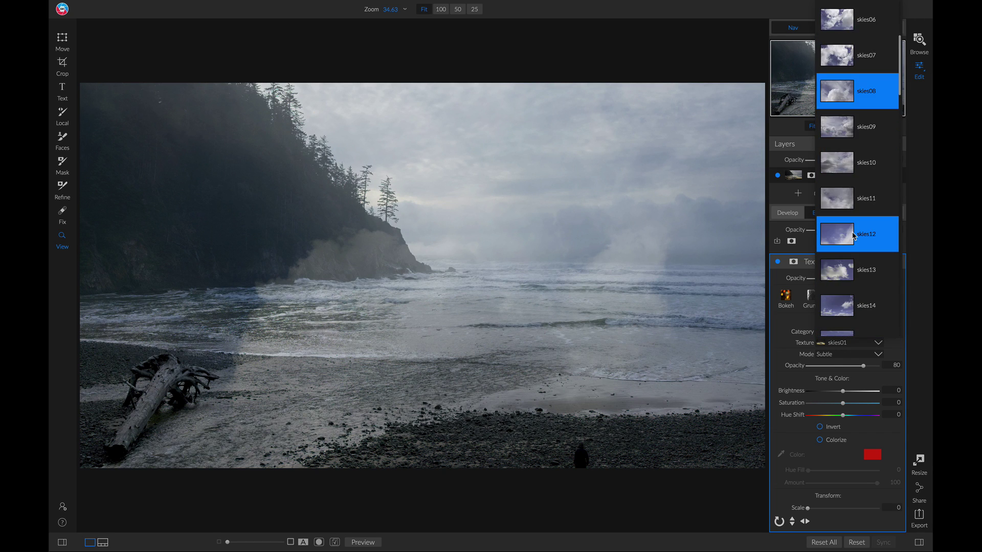
pyautogui.scroll(-5, 853, 236)
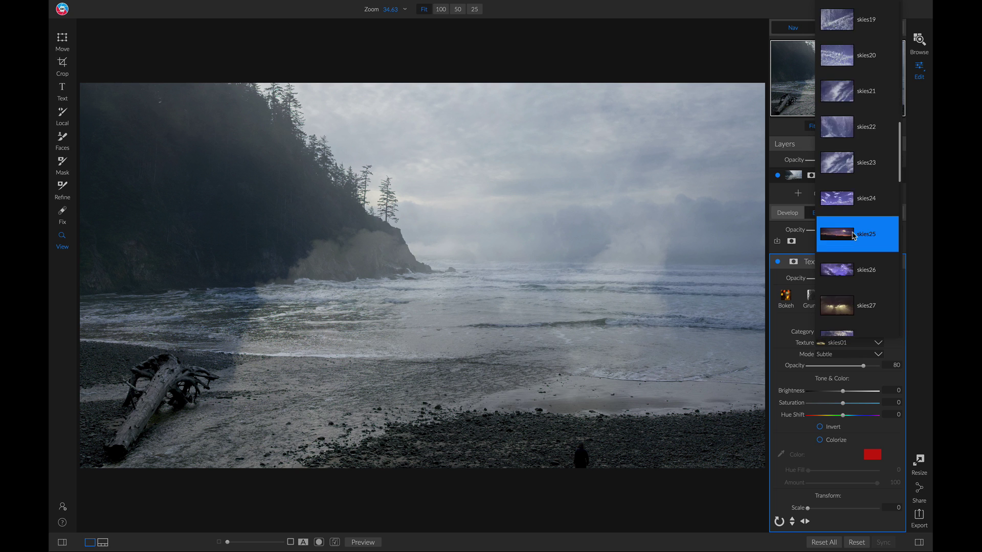
pyautogui.scroll(-1, 853, 235)
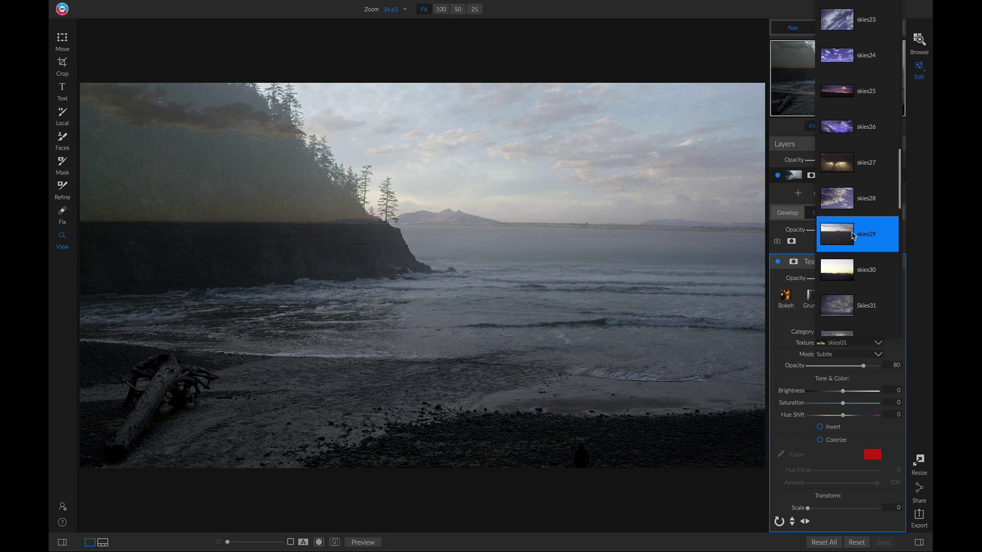
pyautogui.click(853, 236)
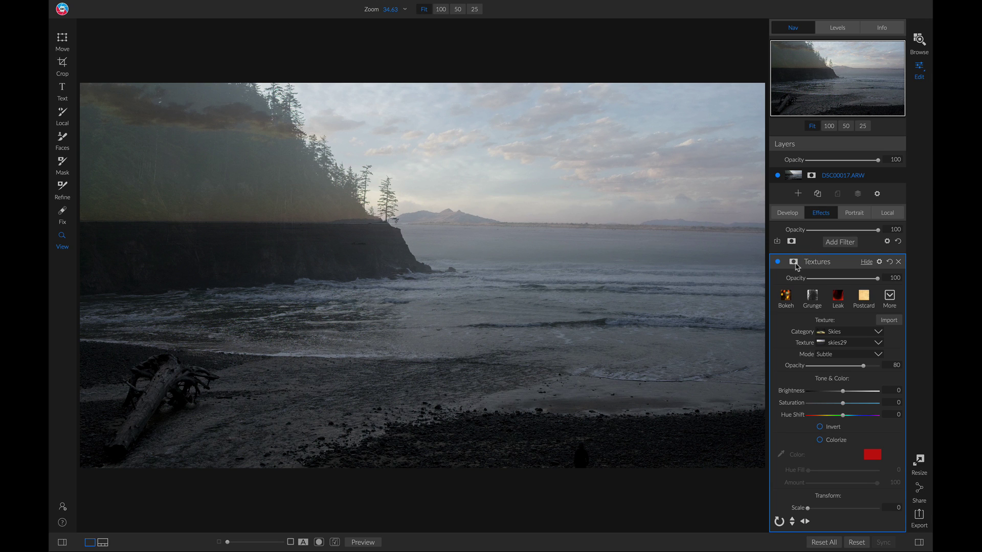
# - Add a colour-range mask to the Textures filter, sampling the sky colour
pyautogui.click(794, 262)
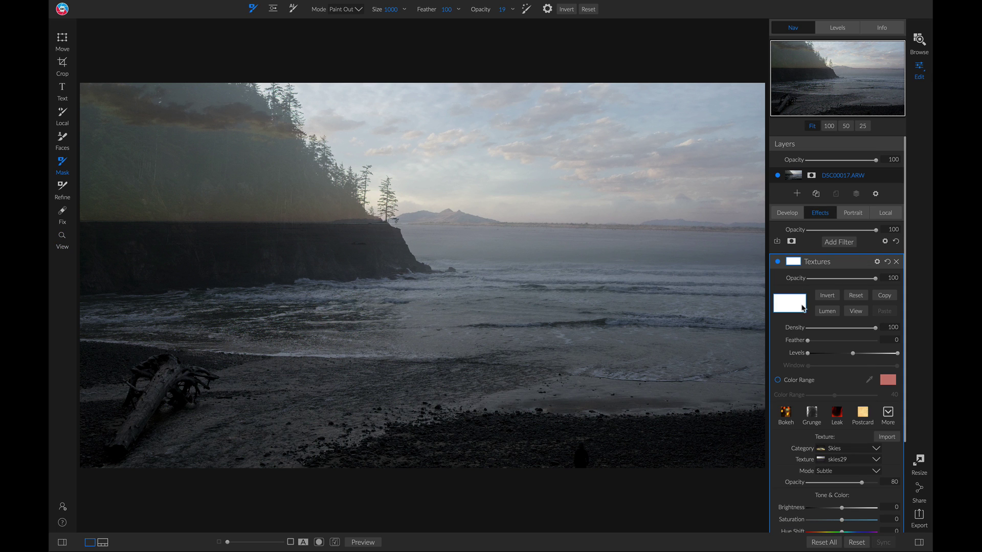
pyautogui.click(779, 381)
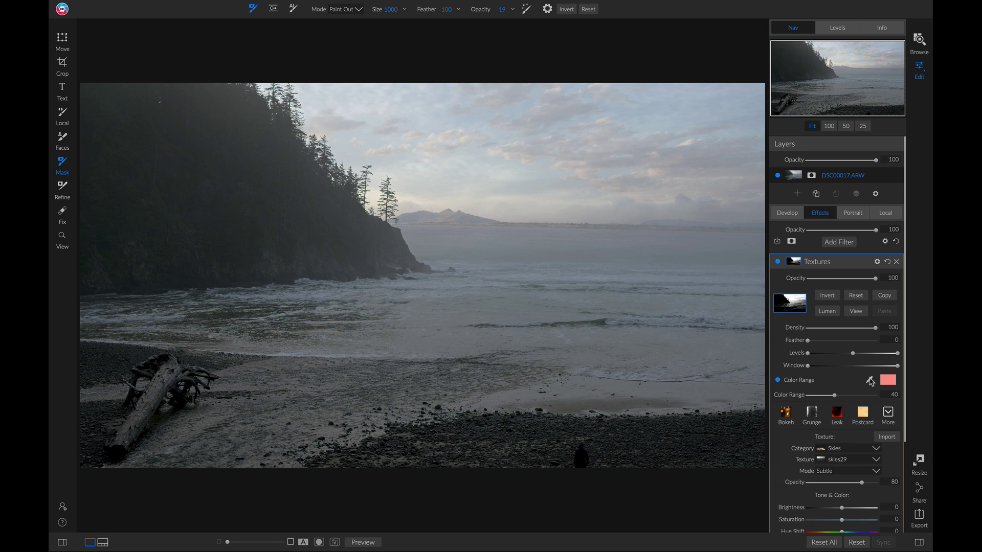
pyautogui.click(870, 382)
pyautogui.click(558, 204)
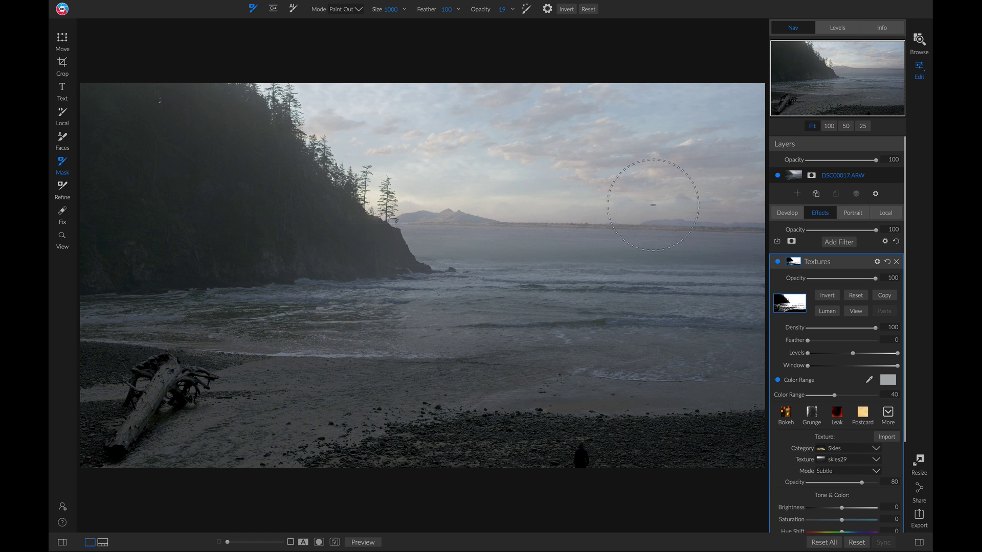
# - Tighten the colour range to 28 while viewing the mask, then switch the texture off to compare
pyautogui.click(854, 311)
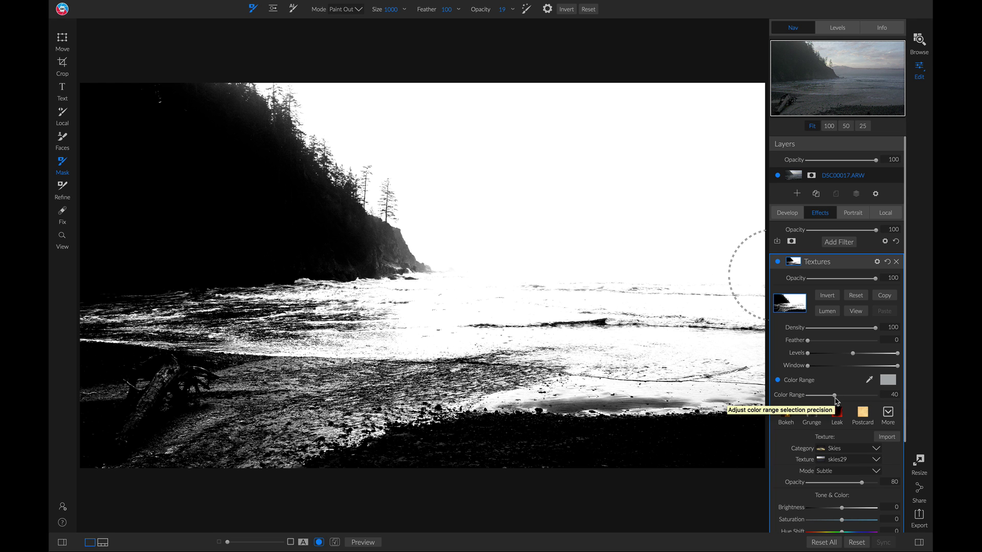
pyautogui.moveTo(835, 400); pyautogui.dragTo(828, 403)
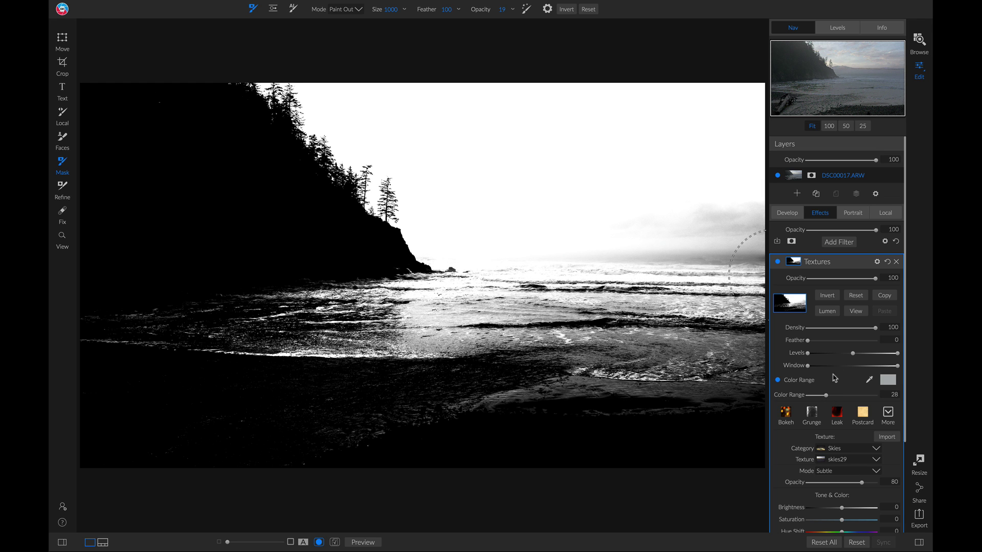
pyautogui.click(858, 312)
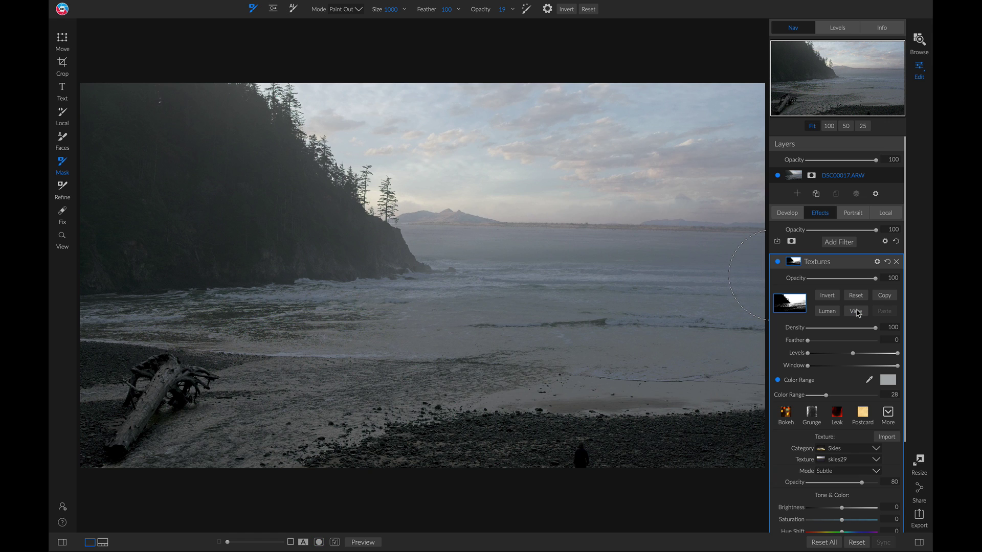
pyautogui.click(777, 262)
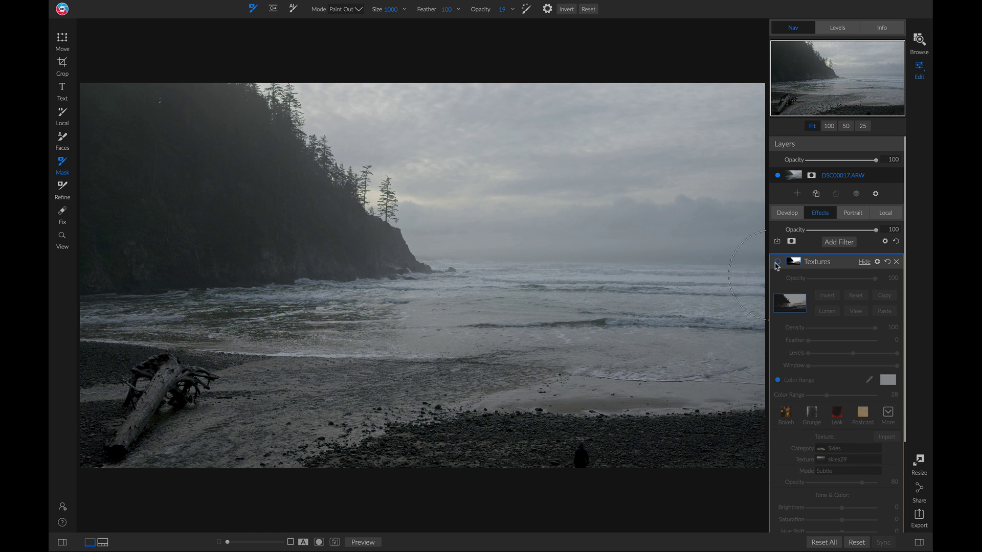
# - Re-enable the sky texture and paint it out of the water and beach with a size-2300, lower-opacity brush
pyautogui.click(776, 263)
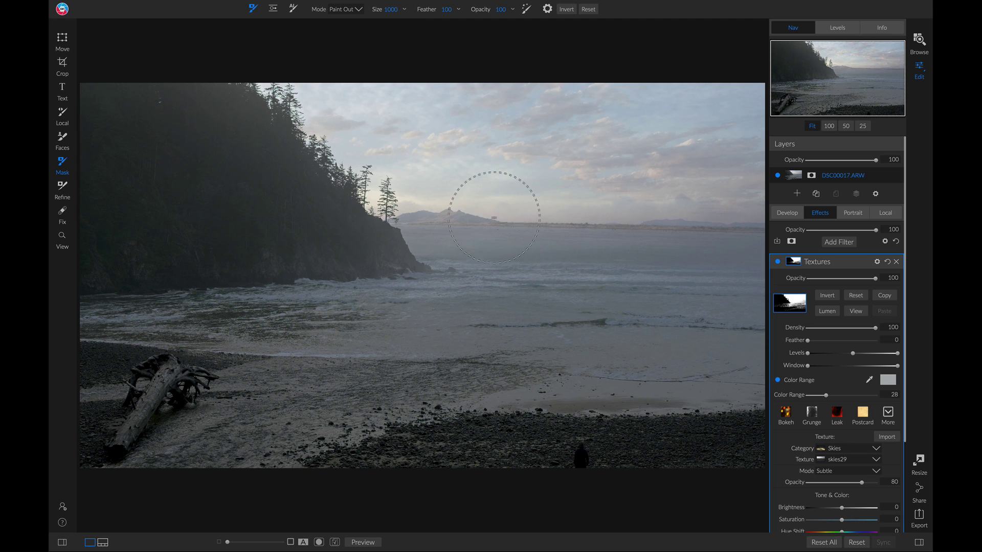
pyautogui.moveTo(484, 13); pyautogui.dragTo(437, 12)
pyautogui.press(']')
pyautogui.press(']')
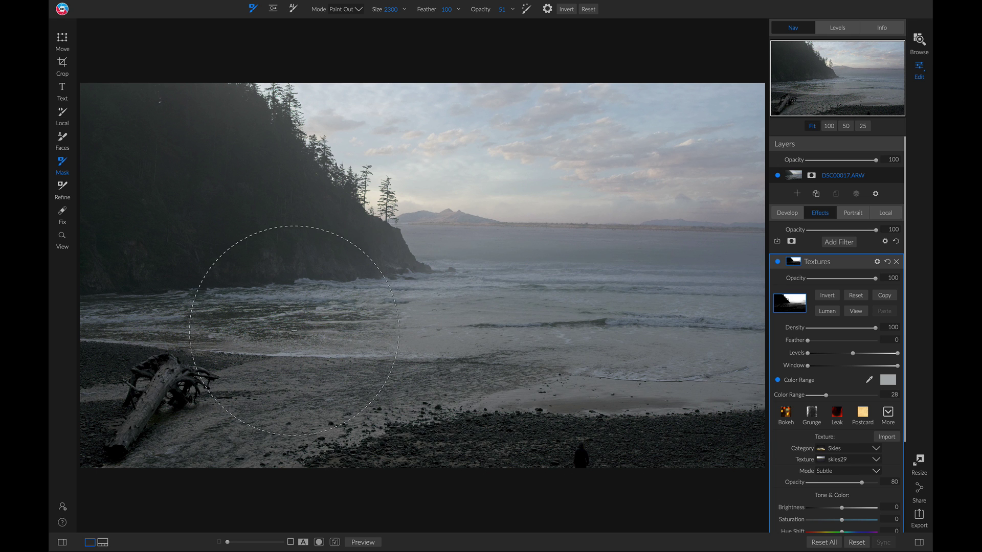
pyautogui.moveTo(639, 312); pyautogui.dragTo(508, 344)
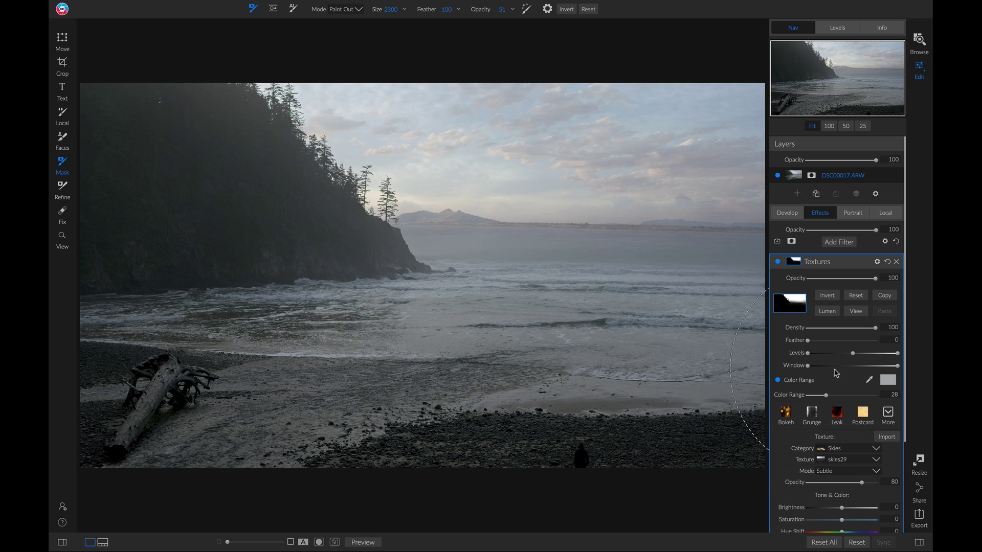
pyautogui.click(778, 261)
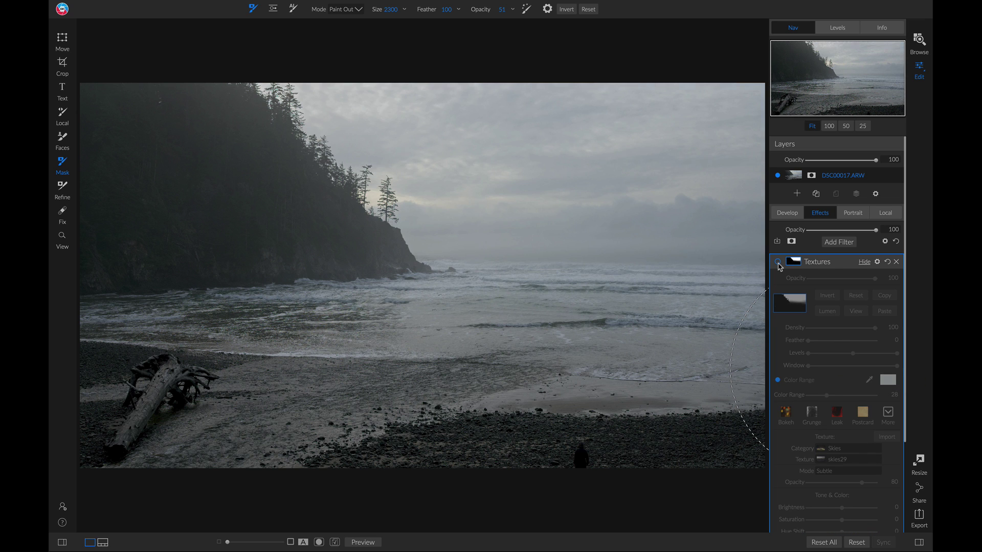
pyautogui.click(778, 262)
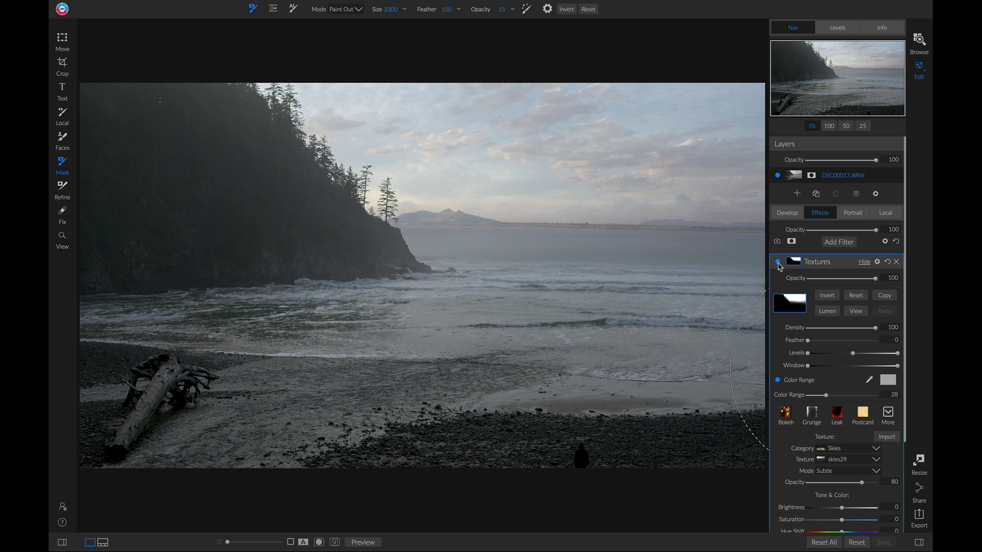
# - Add a second Textures filter with the Creative Filters birdsnew texture, Darker mode, opacity 100
pyautogui.click(832, 247)
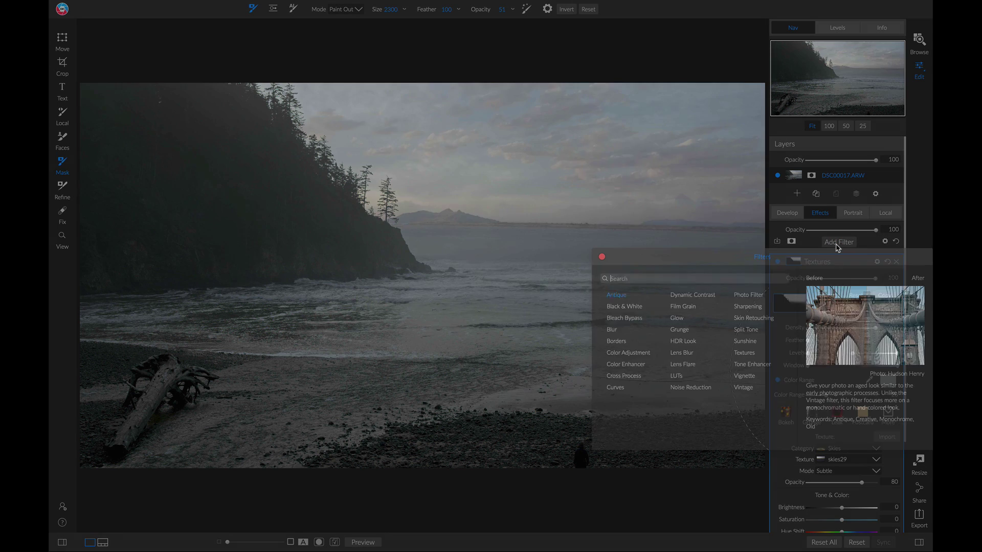
pyautogui.click(748, 353)
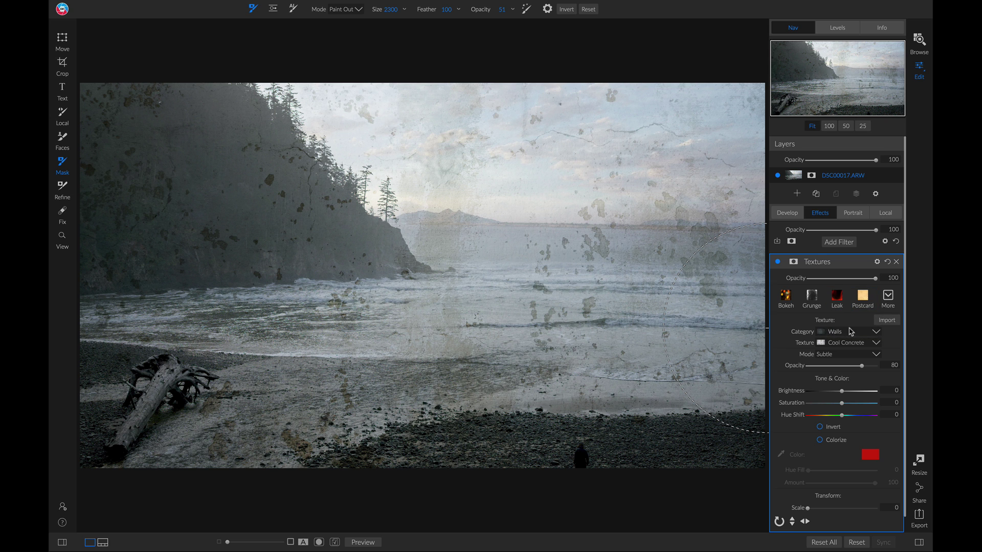
pyautogui.click(845, 333)
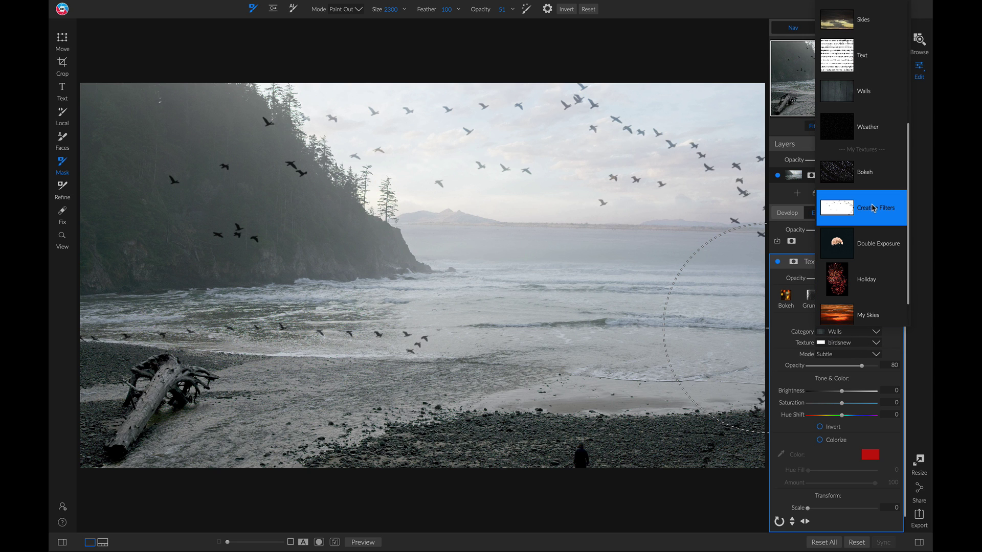
pyautogui.click(873, 208)
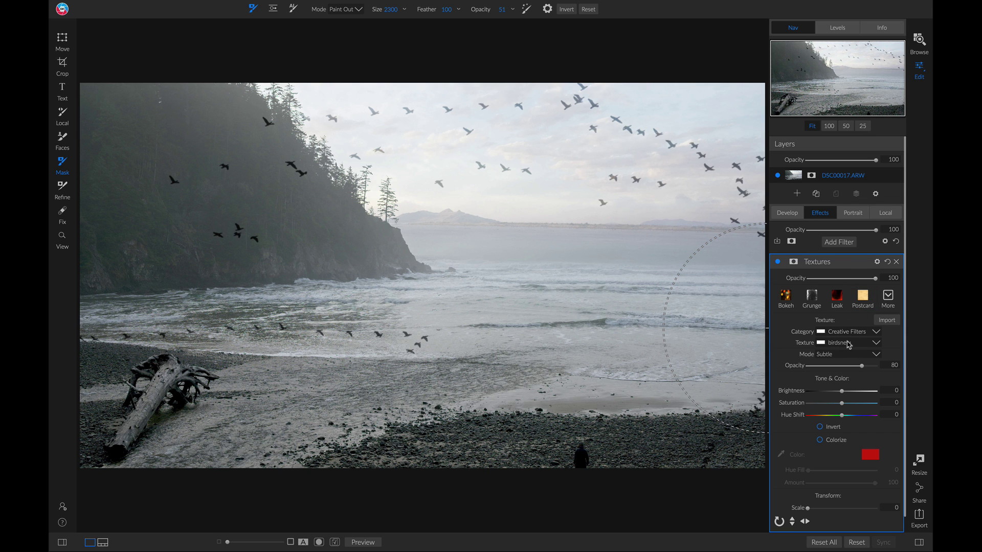
pyautogui.click(835, 357)
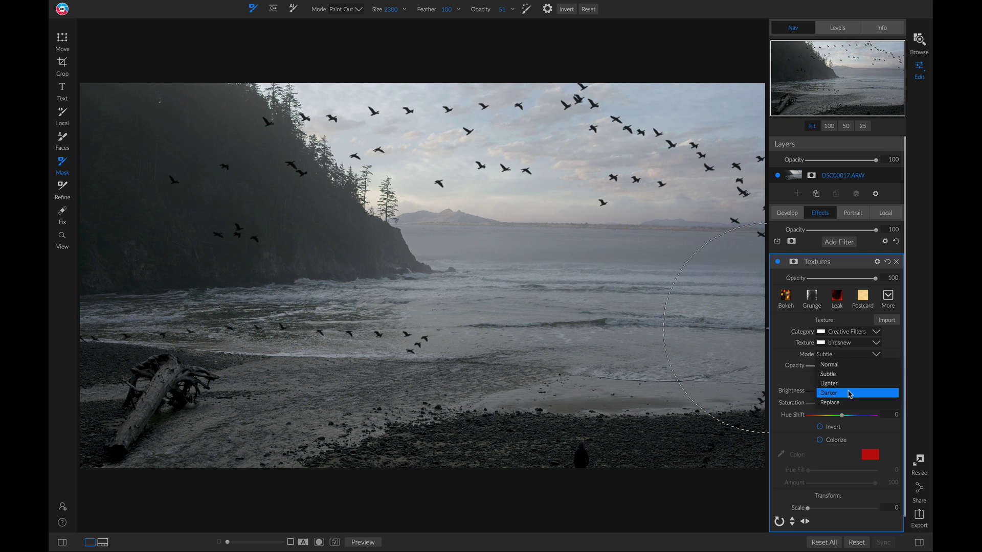
pyautogui.click(850, 394)
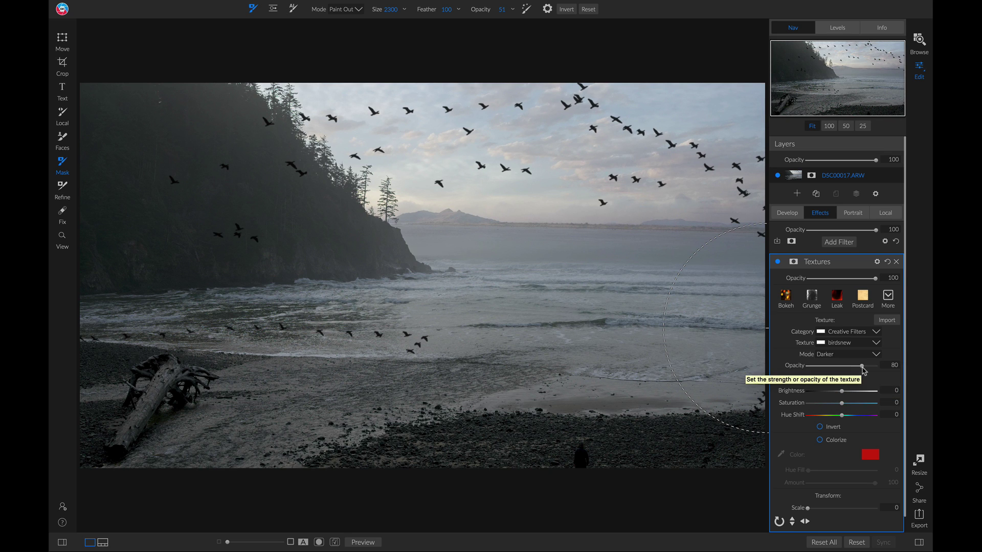
pyautogui.moveTo(863, 371); pyautogui.dragTo(883, 370)
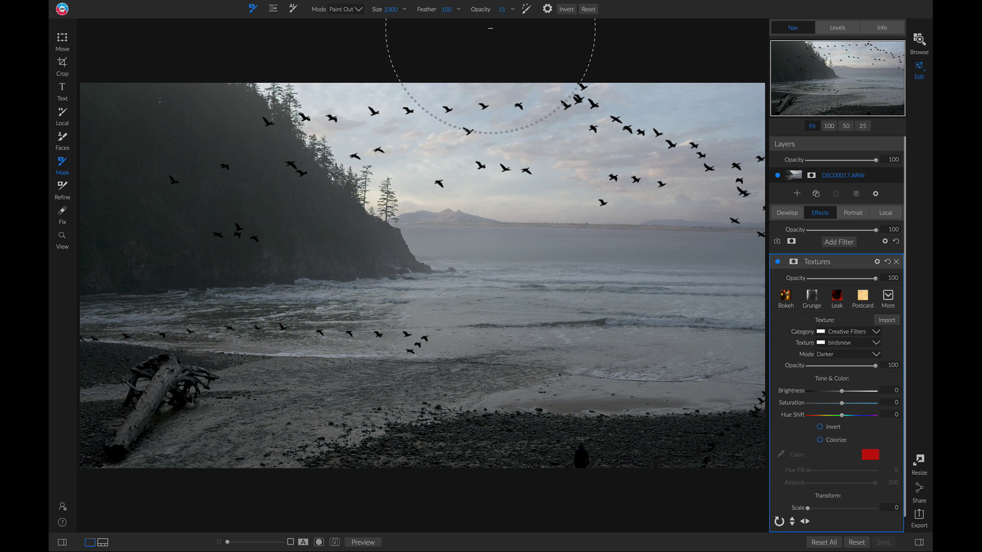
# - At higher brush opacity, paint out the birds over the surf, driftwood, headland and right-hand sky
pyautogui.moveTo(486, 15); pyautogui.dragTo(548, 11)
pyautogui.moveTo(445, 355)
pyautogui.mouseDown()
pyautogui.moveTo(253, 355)
pyautogui.moveTo(190, 291)
pyautogui.moveTo(180, 215)
pyautogui.moveTo(189, 206)
pyautogui.moveTo(202, 234)
pyautogui.mouseUp()
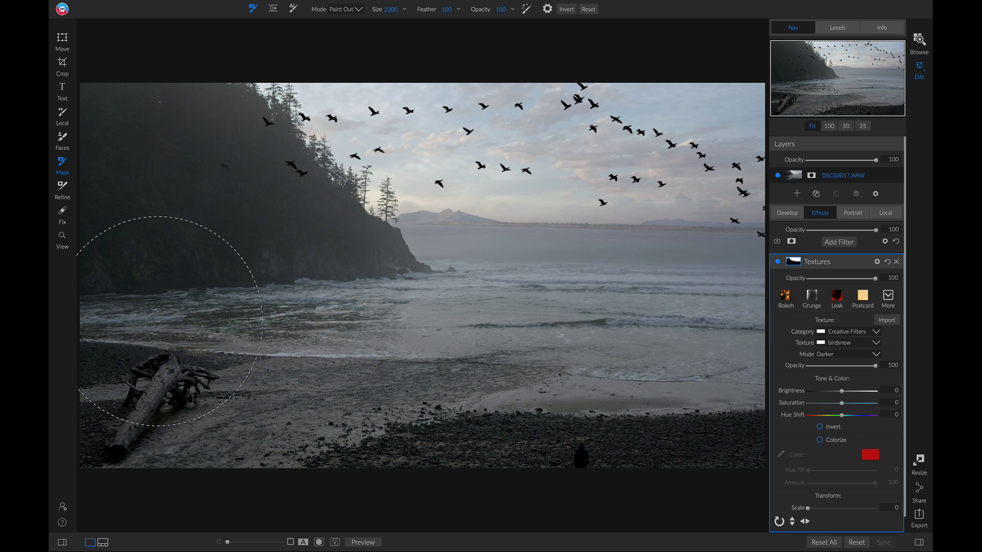
pyautogui.press('[')
pyautogui.press('[')
pyautogui.press('[')
pyautogui.press('[')
pyautogui.press('[')
pyautogui.press('[')
pyautogui.press('[')
pyautogui.moveTo(246, 147)
pyautogui.mouseDown()
pyautogui.moveTo(282, 143)
pyautogui.moveTo(282, 161)
pyautogui.moveTo(297, 117)
pyautogui.mouseUp()
pyautogui.moveTo(537, 210)
pyautogui.mouseDown()
pyautogui.moveTo(759, 233)
pyautogui.moveTo(724, 171)
pyautogui.moveTo(586, 116)
pyautogui.moveTo(611, 133)
pyautogui.moveTo(573, 85)
pyautogui.moveTo(583, 98)
pyautogui.moveTo(435, 101)
pyautogui.moveTo(536, 95)
pyautogui.moveTo(451, 108)
pyautogui.moveTo(436, 89)
pyautogui.moveTo(339, 77)
pyautogui.moveTo(344, 113)
pyautogui.mouseUp()
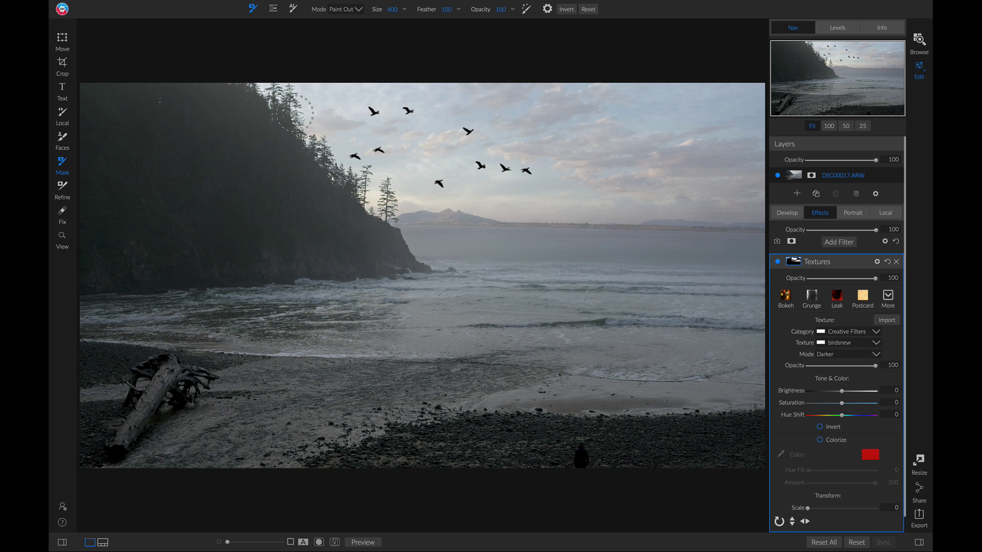
pyautogui.press(']')
pyautogui.press(']')
pyautogui.press(']')
pyautogui.press(']')
pyautogui.press(']')
pyautogui.press(']')
pyautogui.press('[')
pyautogui.press('[')
# - Add a LUTs filter with the Branagh colour grade
pyautogui.click(840, 242)
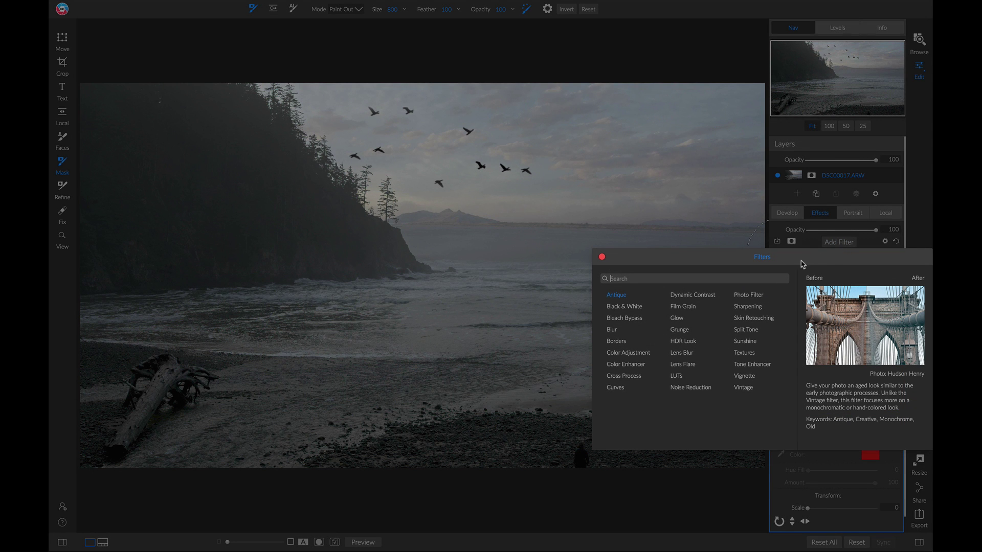
pyautogui.click(692, 381)
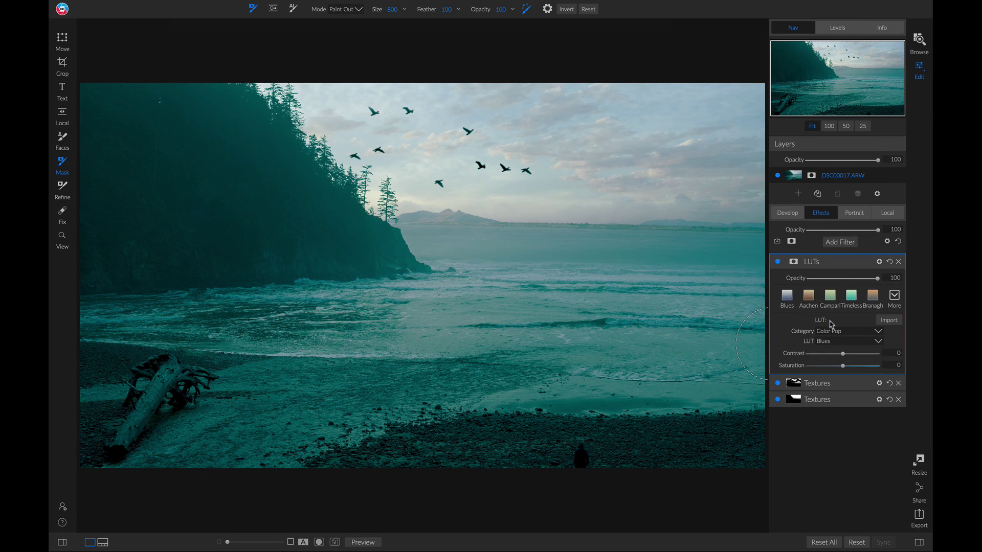
pyautogui.click(873, 302)
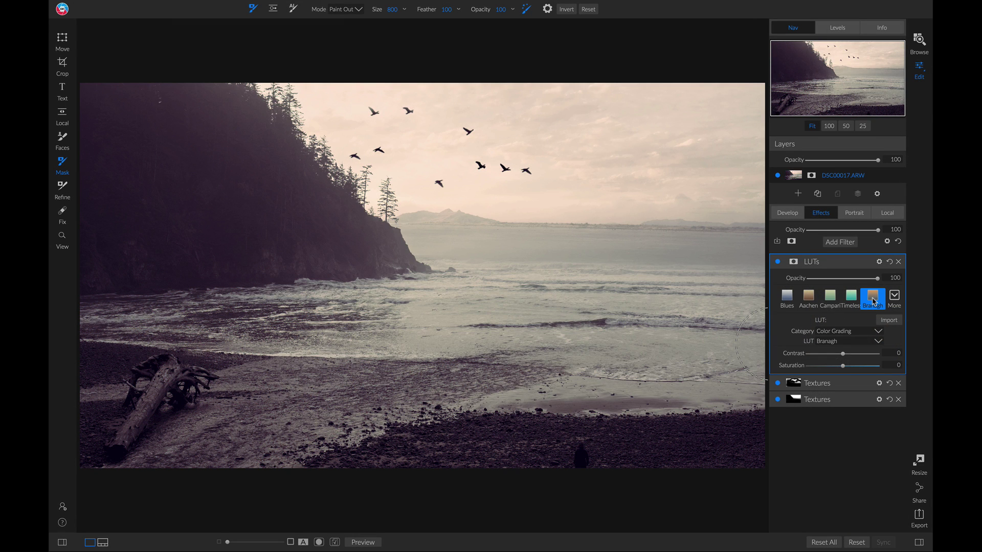
# - Add a Textures filter with the Light Leak 4 texture for a red glow on the left
pyautogui.click(841, 242)
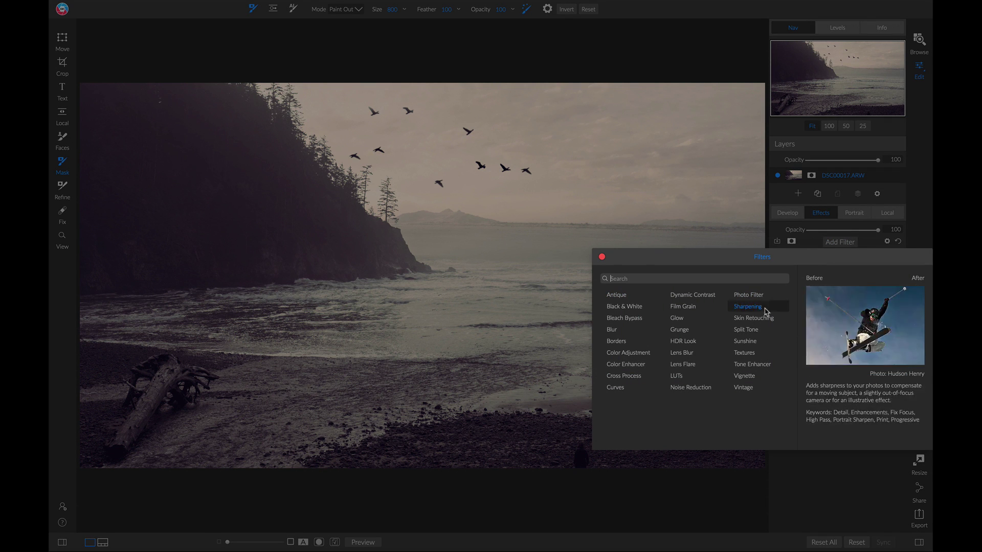
pyautogui.click(750, 355)
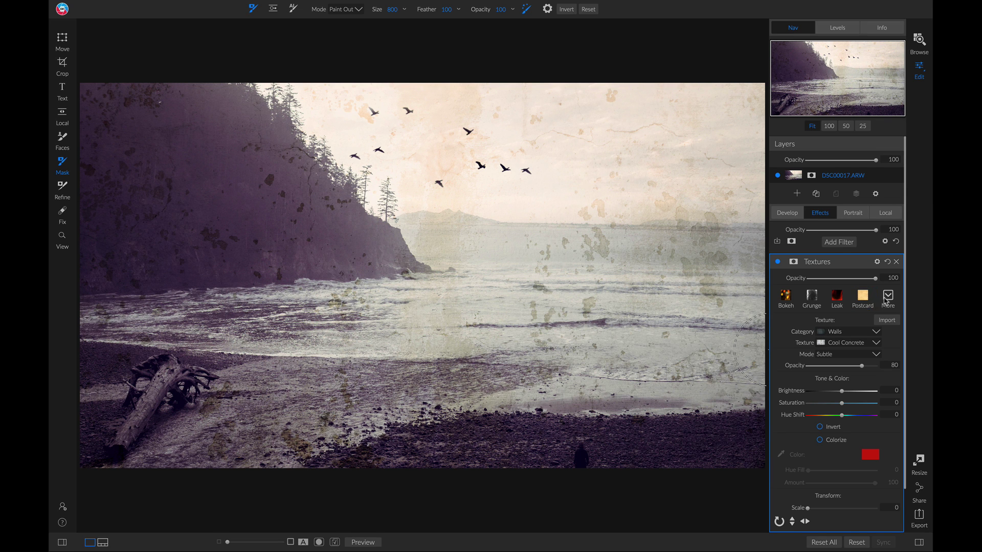
pyautogui.click(887, 299)
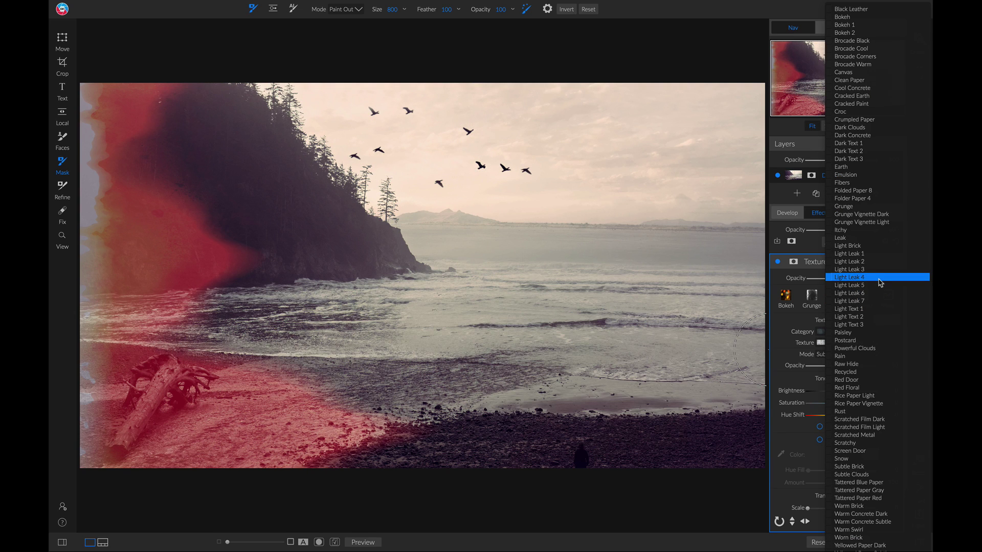
pyautogui.click(879, 280)
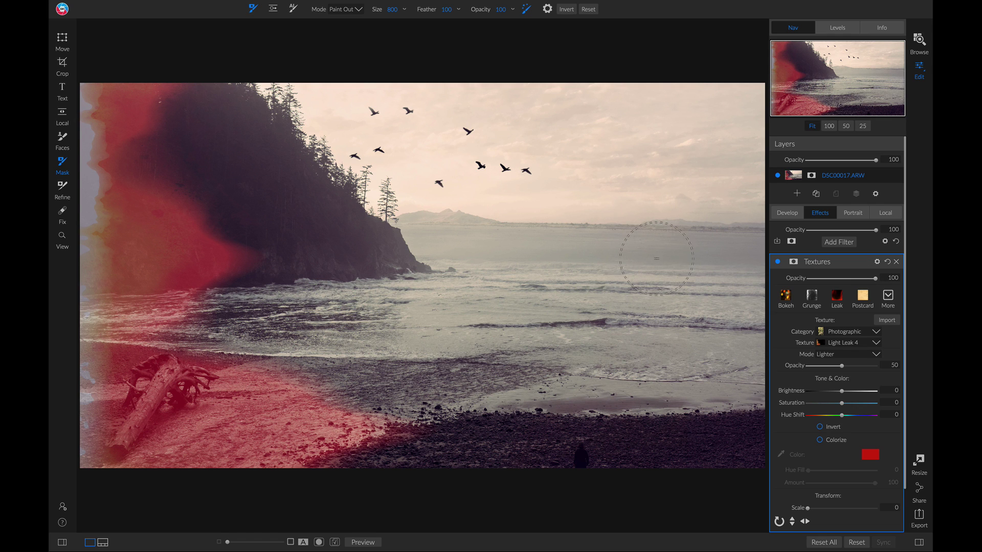
# - Add a Local Darken adjustment at Exposure −1 and place a linear gradient mask on the image
pyautogui.click(888, 216)
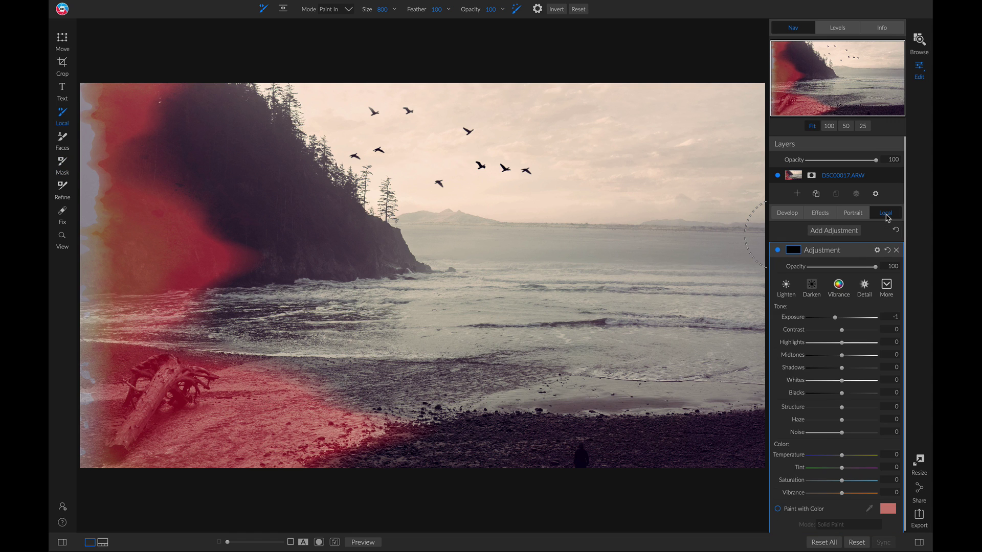
pyautogui.click(813, 286)
pyautogui.click(282, 9)
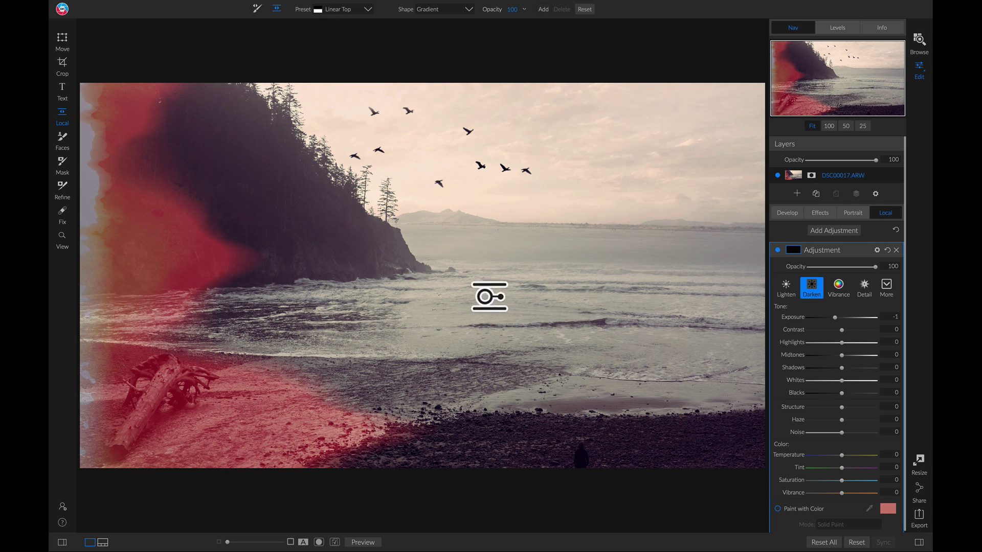
pyautogui.click(498, 270)
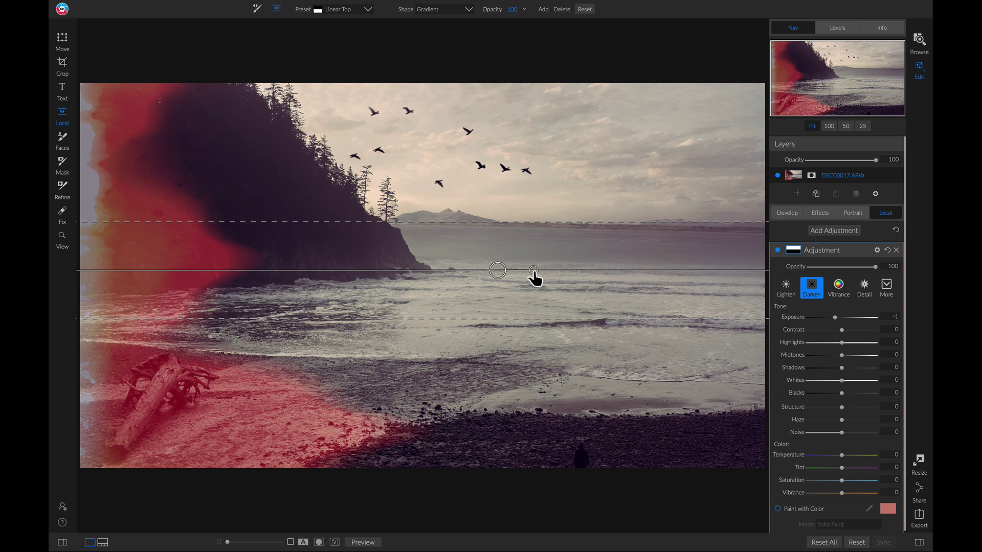
# - Tilt the gradient diagonally, widen its feather, shift it down-left, and compare with the original
pyautogui.moveTo(538, 285); pyautogui.dragTo(538, 292)
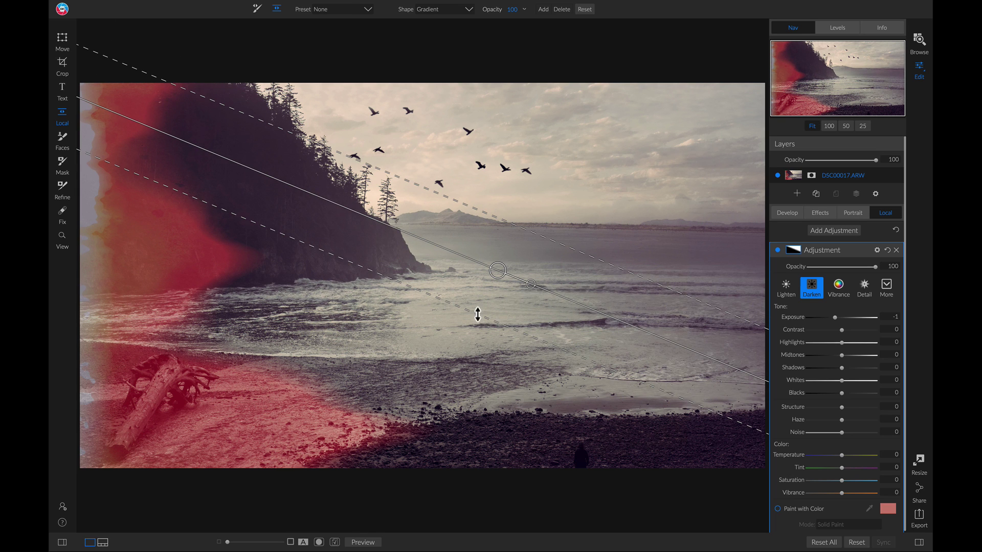
pyautogui.moveTo(445, 348); pyautogui.dragTo(412, 377)
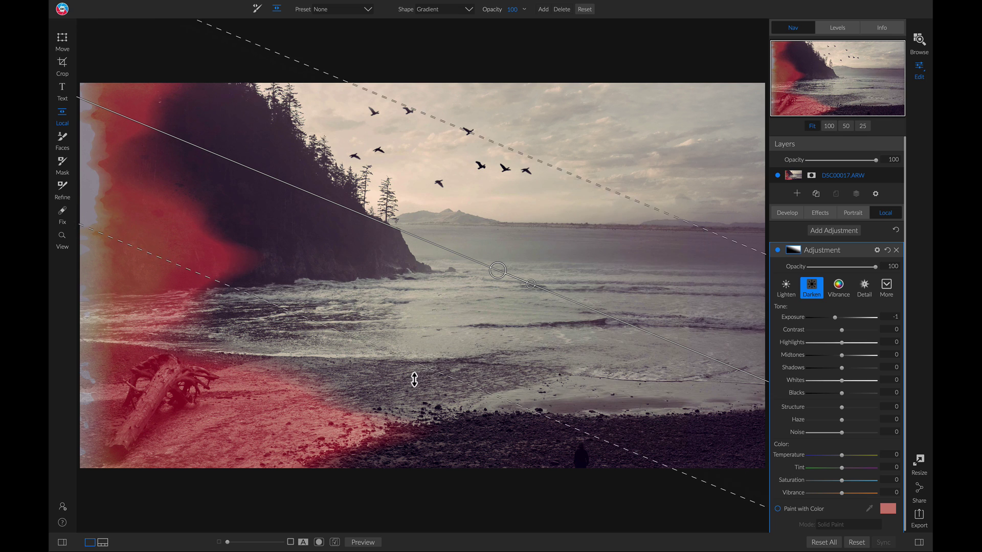
pyautogui.moveTo(498, 271); pyautogui.dragTo(468, 304)
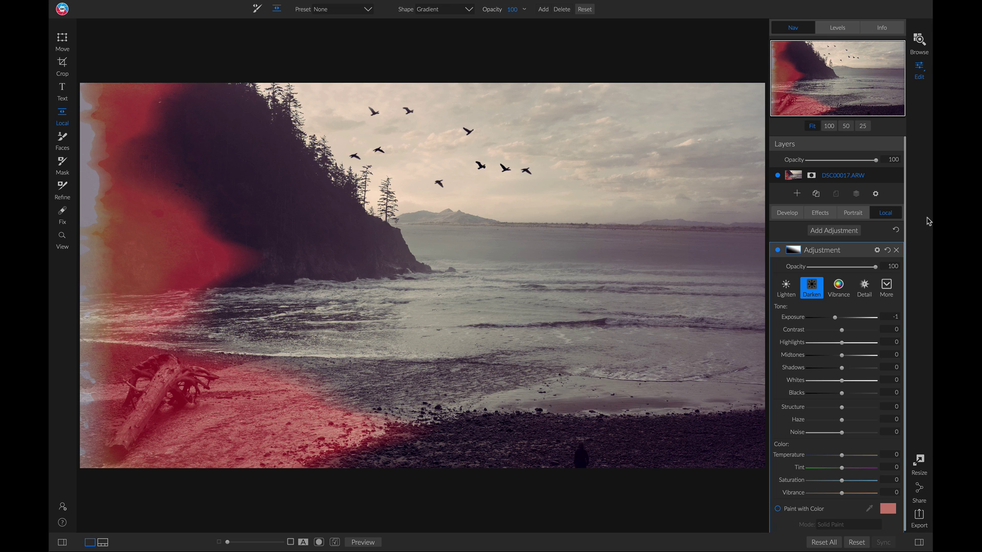
pyautogui.press('\\')
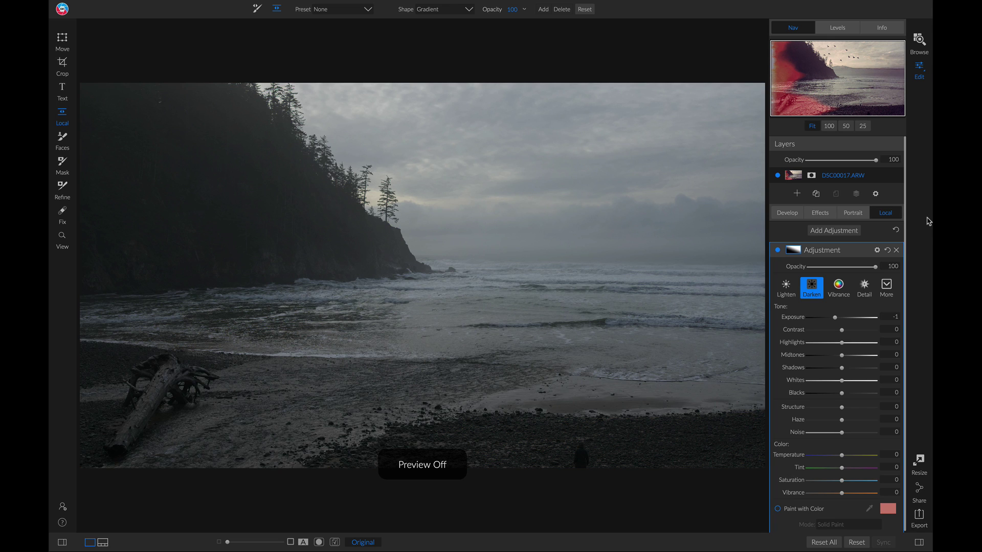
pyautogui.press('\\')
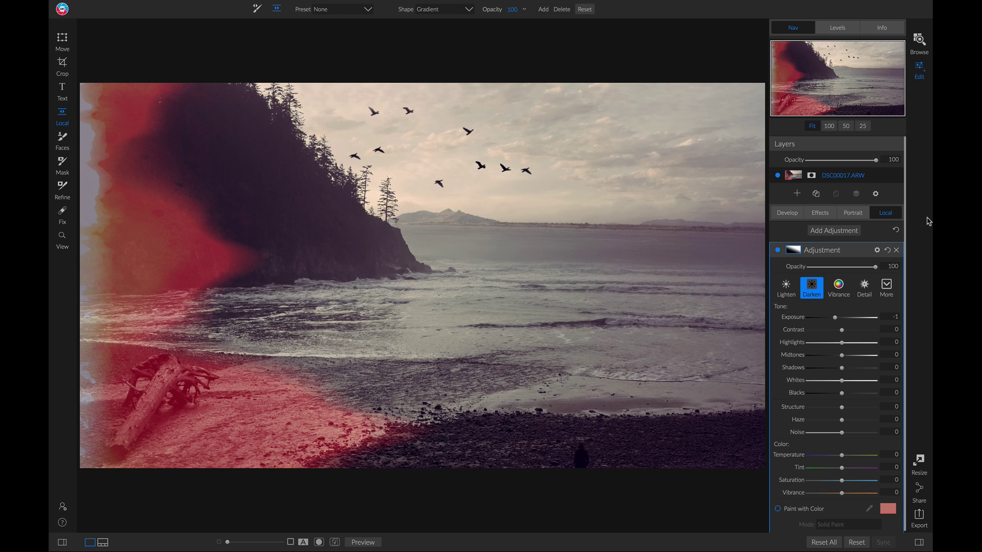
pyautogui.press('\\')
pyautogui.press('\\')
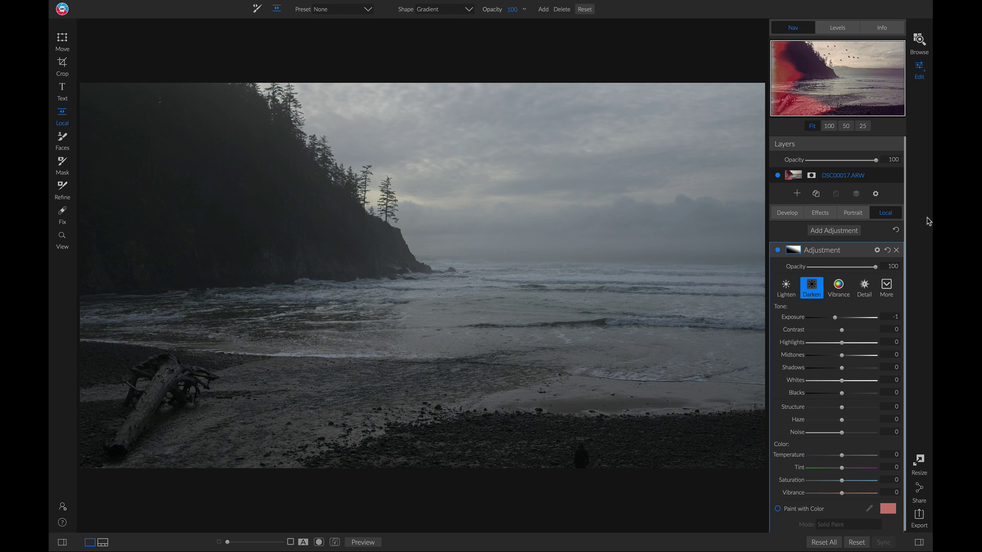